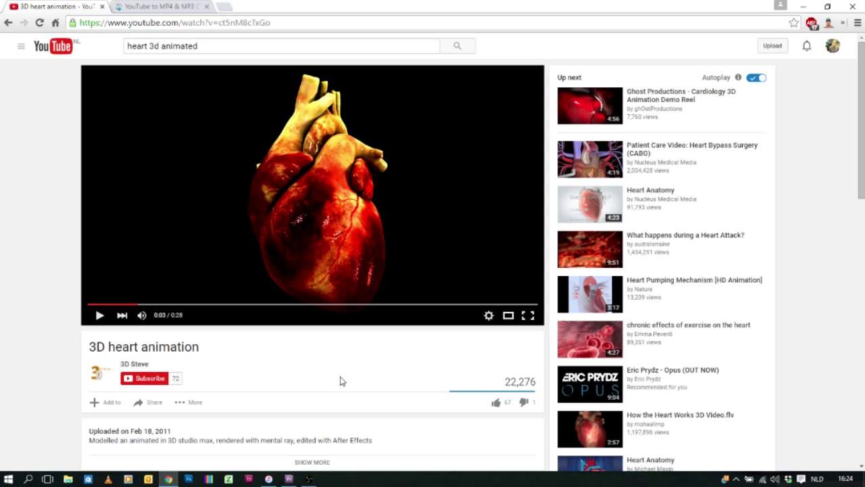
Preview the YouTube heart video to 0:09, copy its URL, and go to ClipConverter
left_click(99, 315)
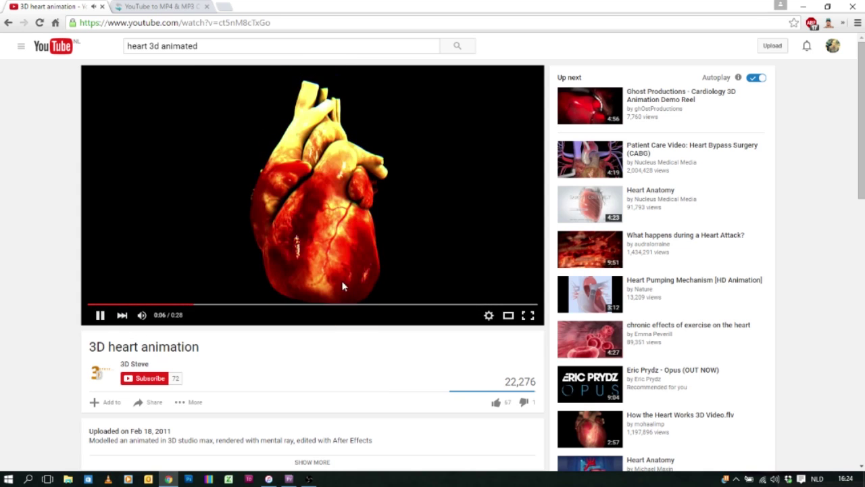
left_click(100, 315)
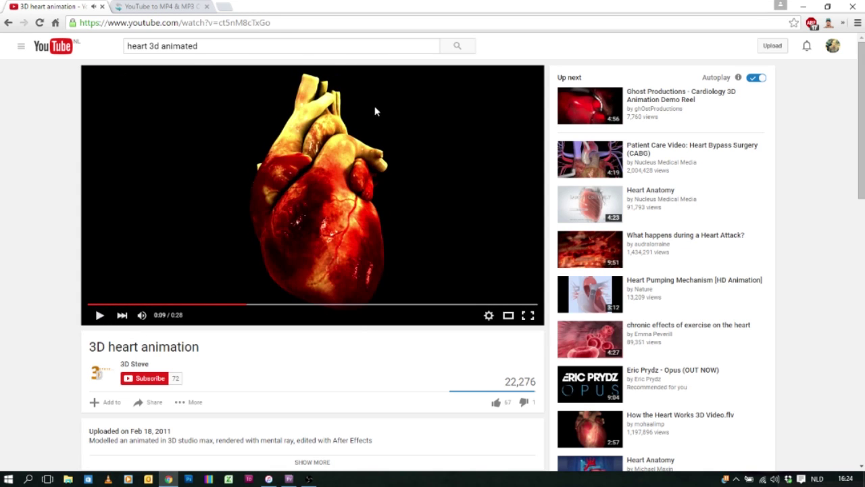
left_click(274, 23)
key("ctrl+c")
left_click(168, 7)
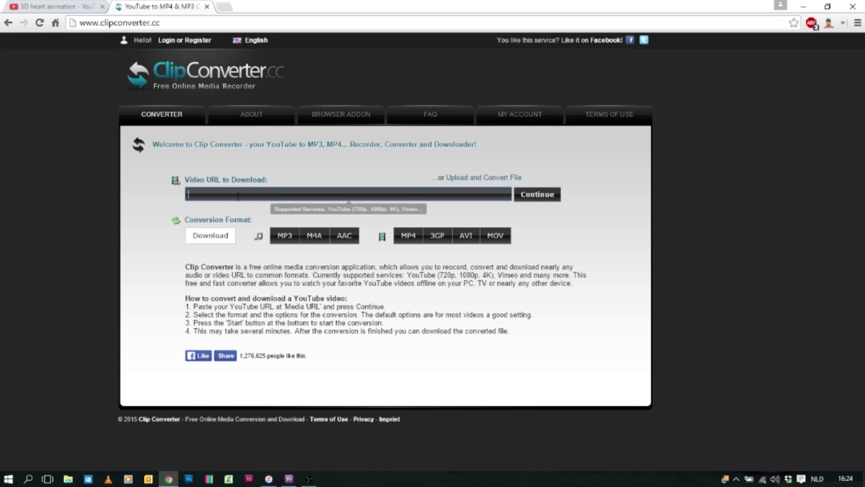
Paste the heart video's URL into ClipConverter and convert it to MP4
key("ctrl+v")
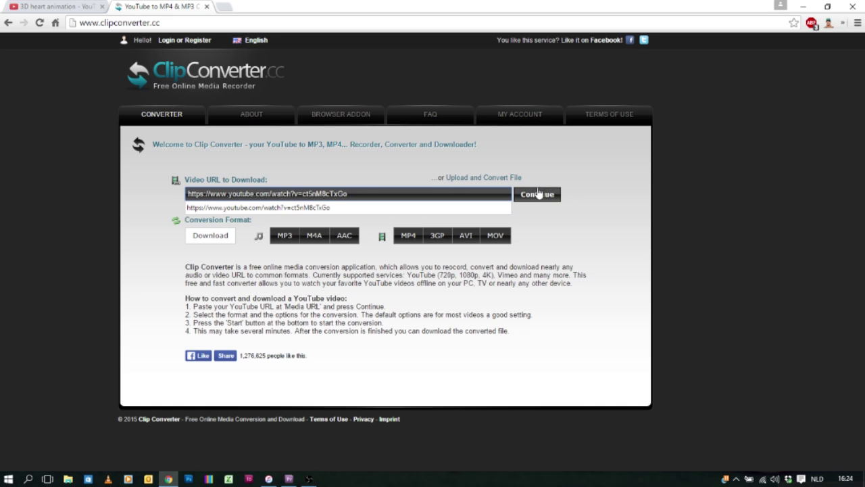
left_click(543, 194)
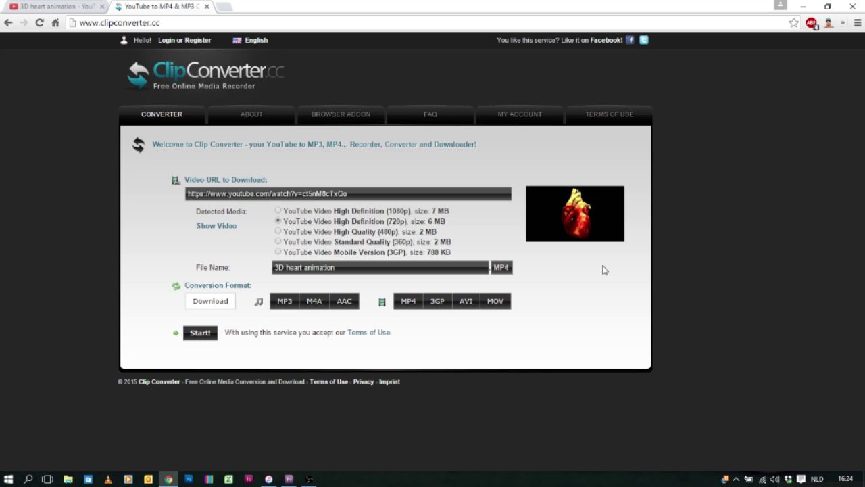
left_click(408, 302)
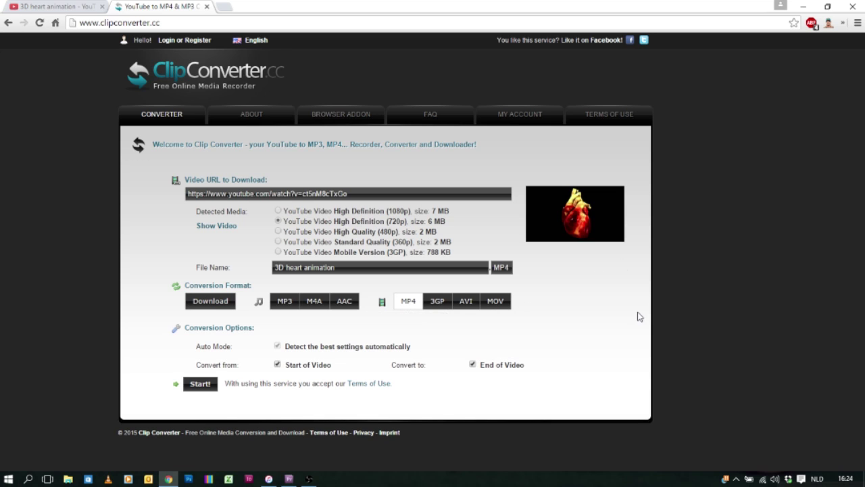
left_click(201, 384)
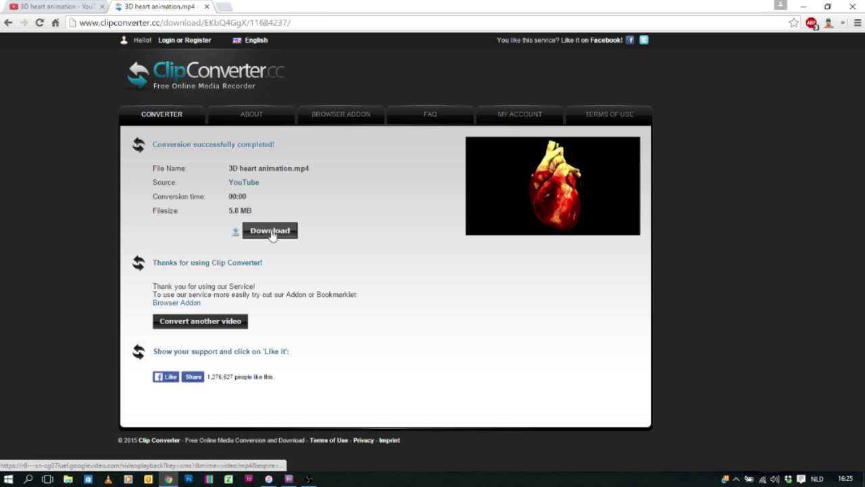
Download the converted 3D heart animation.mp4, closing the pop-up ad tab
left_click(270, 231)
left_click(311, 7)
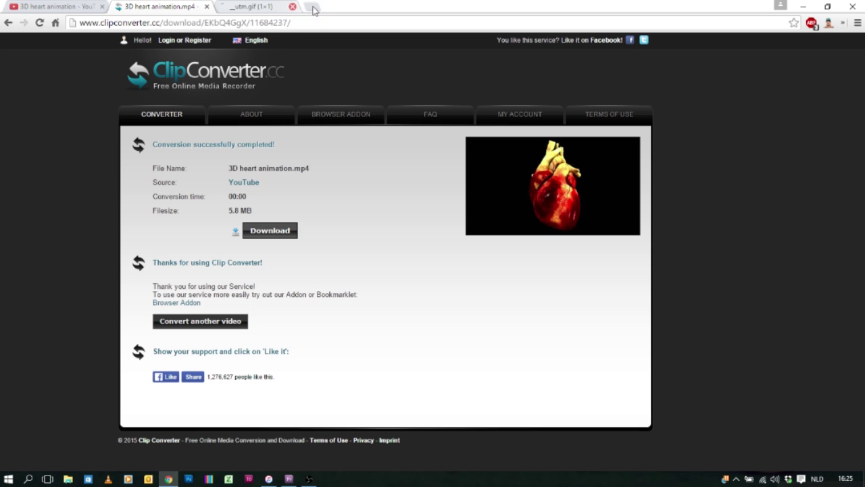
left_click(281, 236)
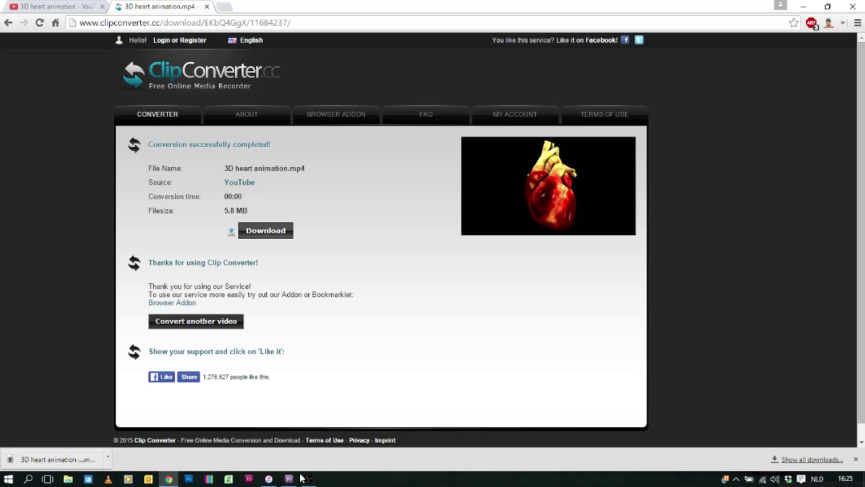
left_click(289, 479)
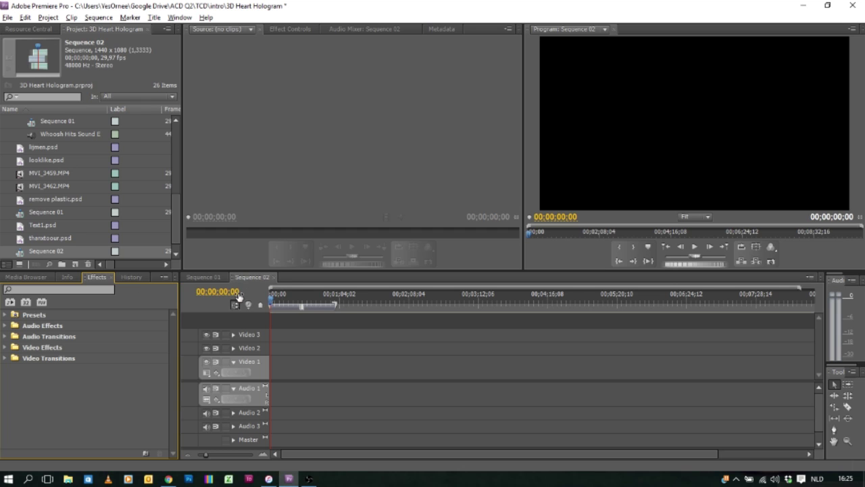
Import 3D heart animation.mp4 from the Downloads folder into the 3D Heart Hologram project
left_click(7, 17)
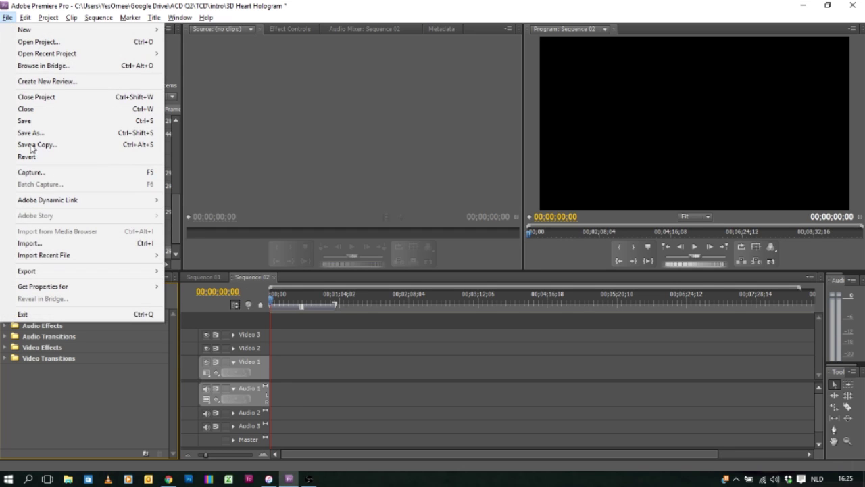
left_click(44, 245)
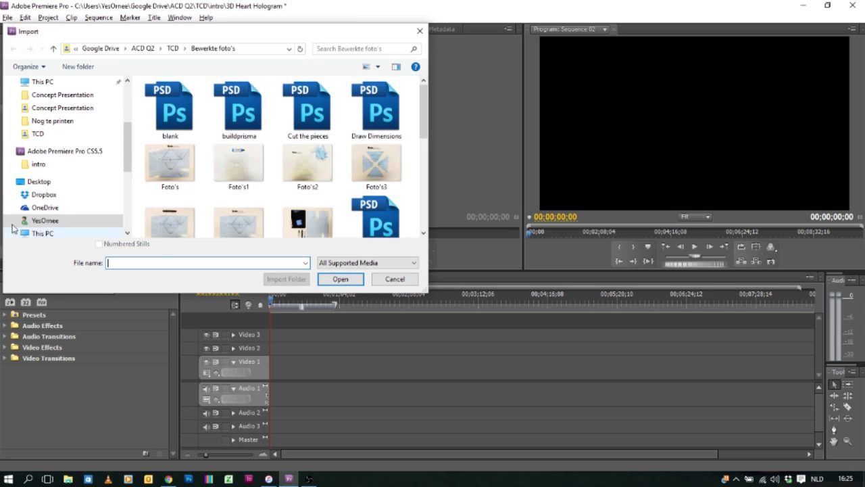
scroll(128, 179, "down", 5)
left_click(52, 94)
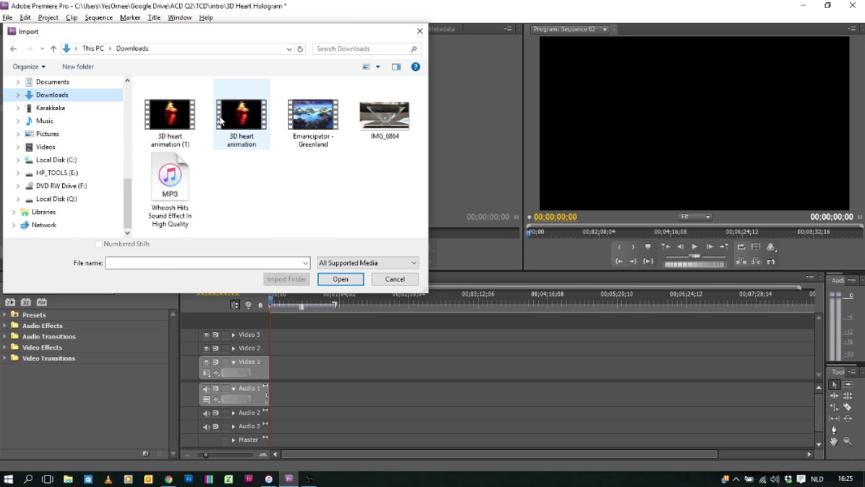
double_click(220, 120)
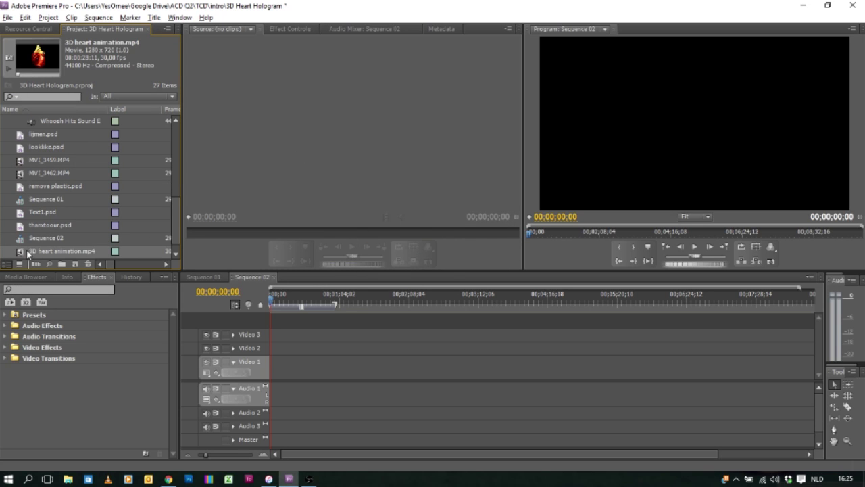
Place the heart clip at the start of Sequence 02 on Video 1 and preview it
left_click_drag(28, 254, 274, 369)
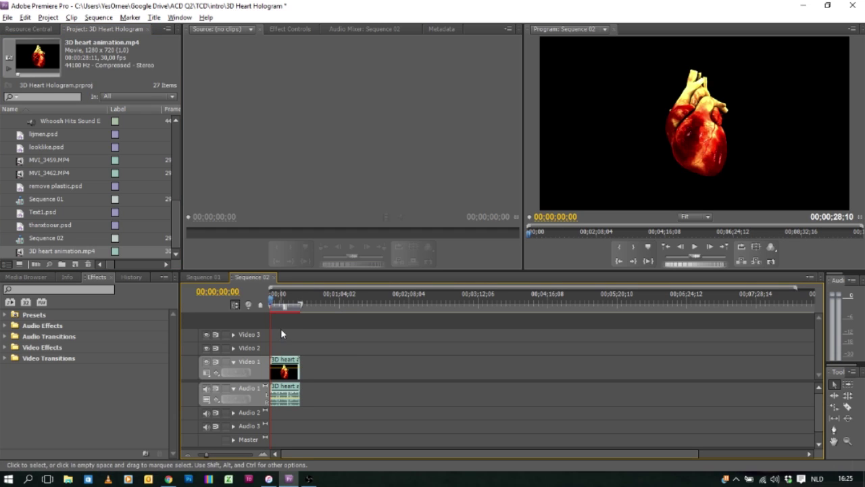
key("space")
key("space")
key("Home")
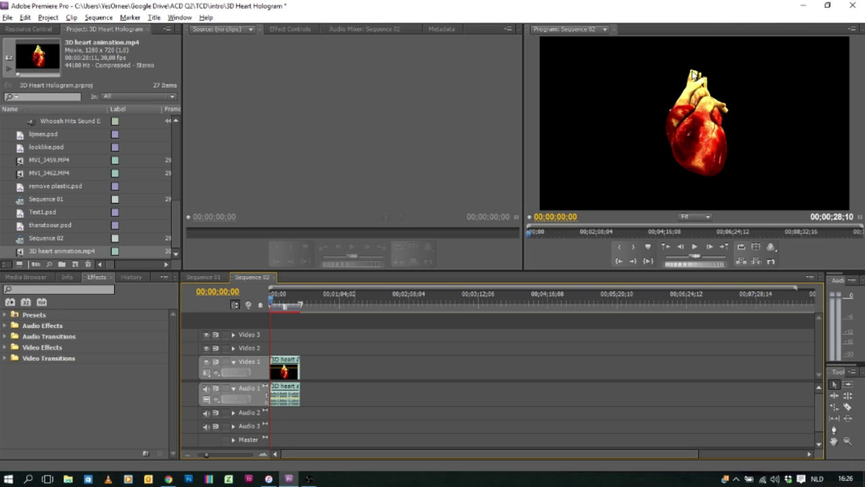
Shrink the heart to about a third of its size at the top centre of the frame
left_click(691, 150)
left_click_drag(802, 185, 703, 93)
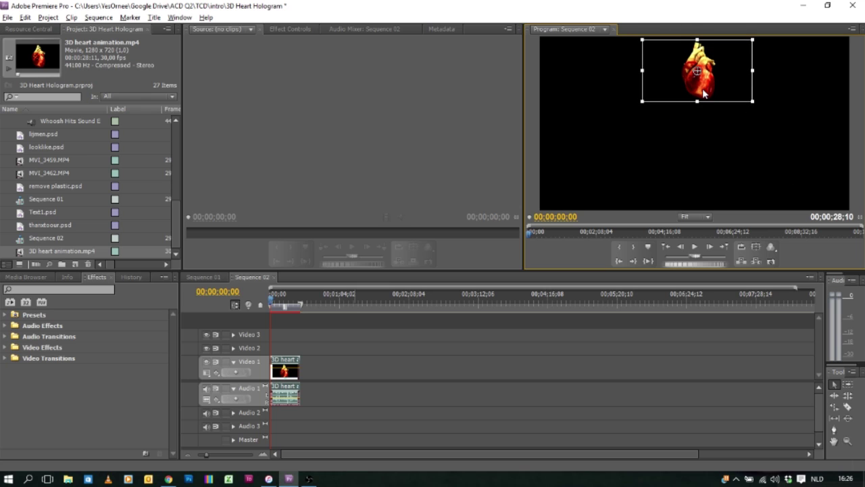
left_click(687, 155)
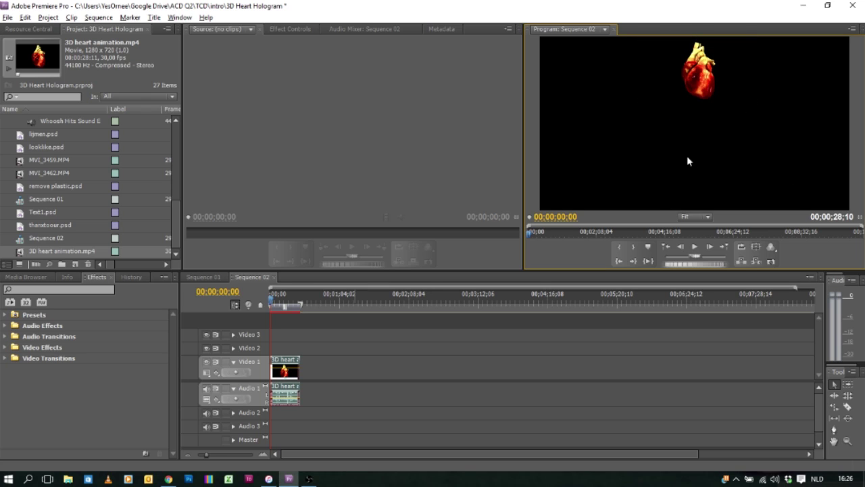
left_click(289, 363)
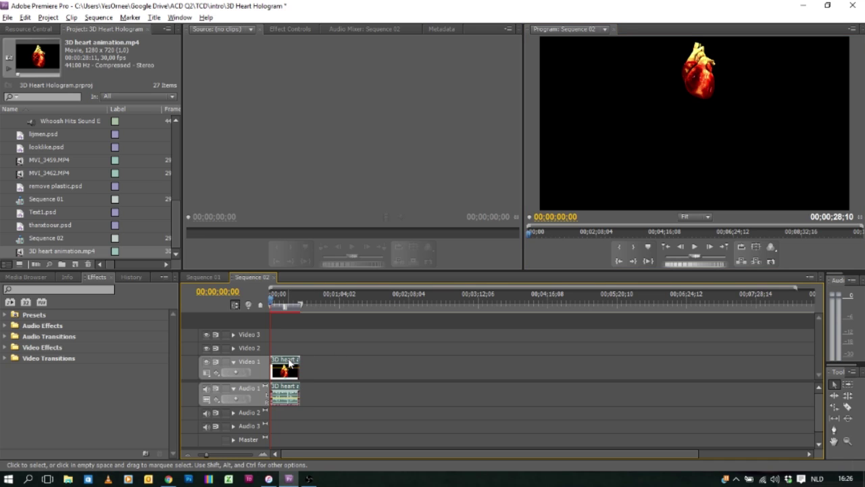
Copy the heart clip and paste copies at the 00;01;04;00 playhead
right_click(288, 363)
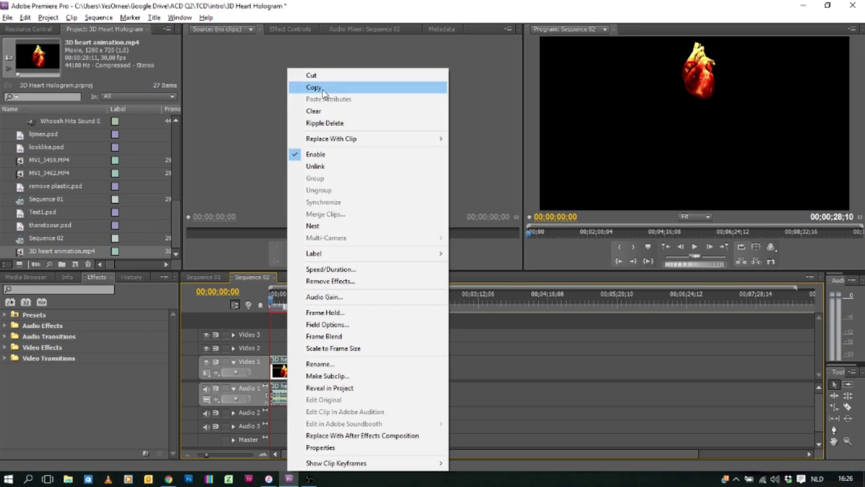
left_click(309, 86)
left_click(340, 298)
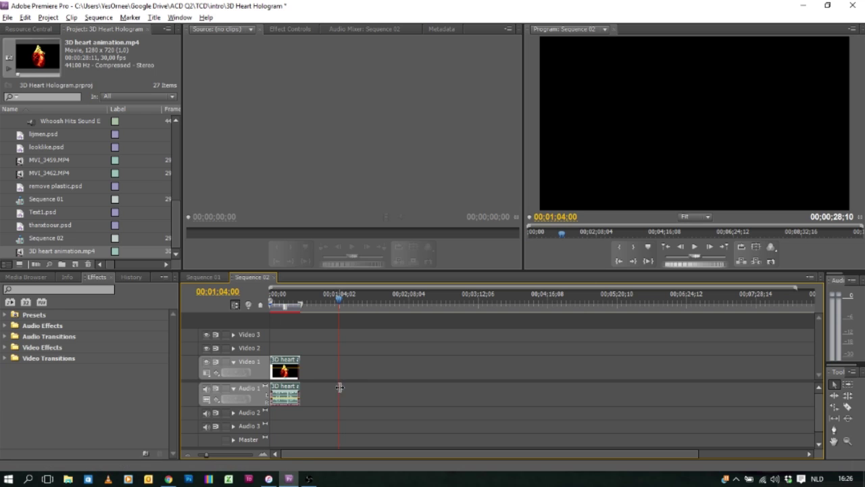
key("ctrl+v")
key("ctrl+v")
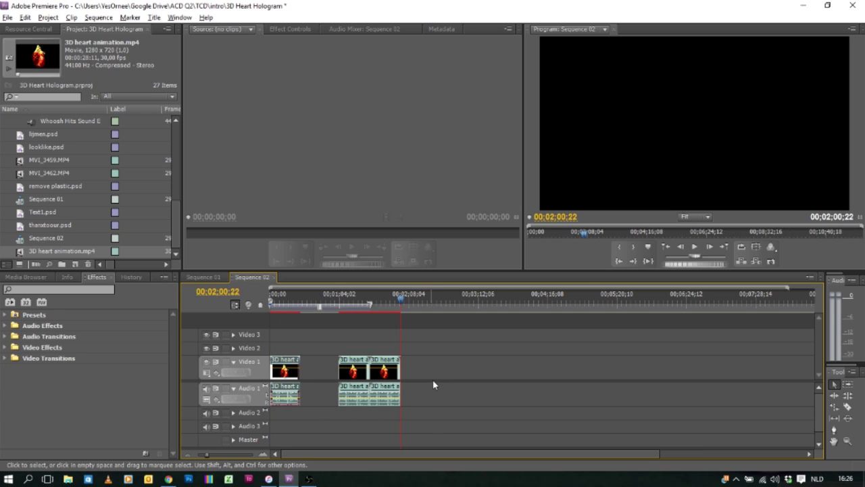
key("ctrl+v")
Move the heart copies to the sequence start on Video 2, Video 3 and a new Video 4
left_click(362, 298)
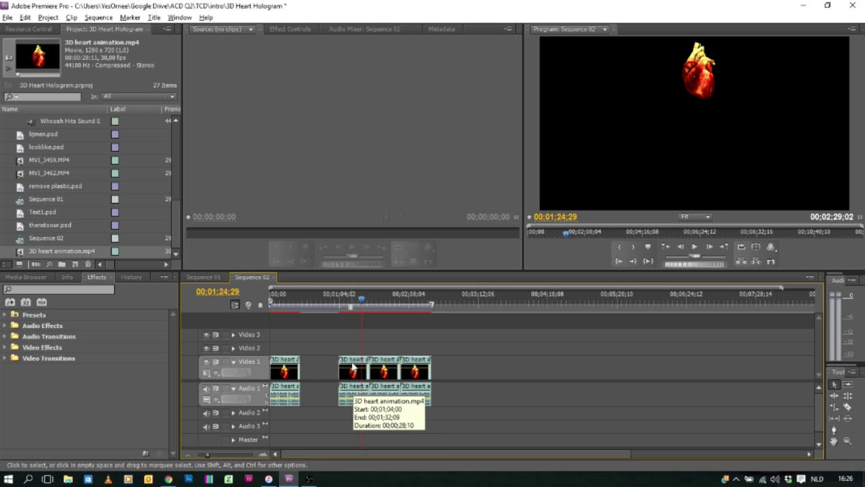
left_click_drag(352, 365, 283, 348)
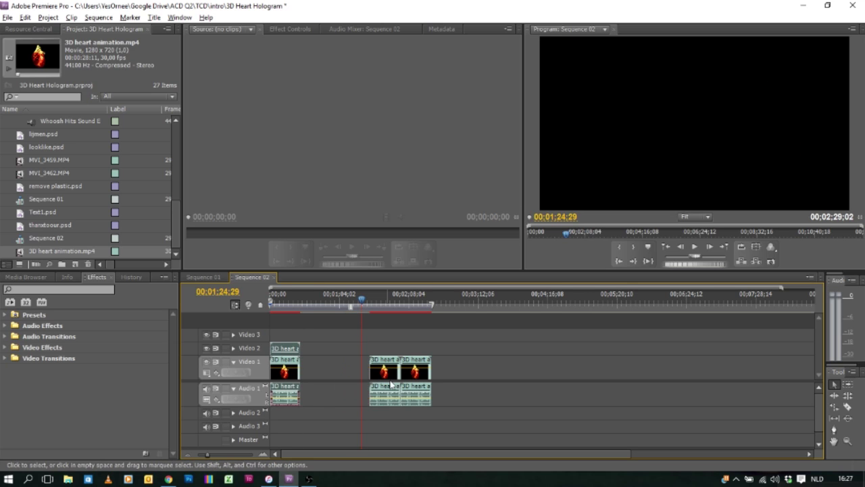
left_click_drag(387, 360, 288, 334)
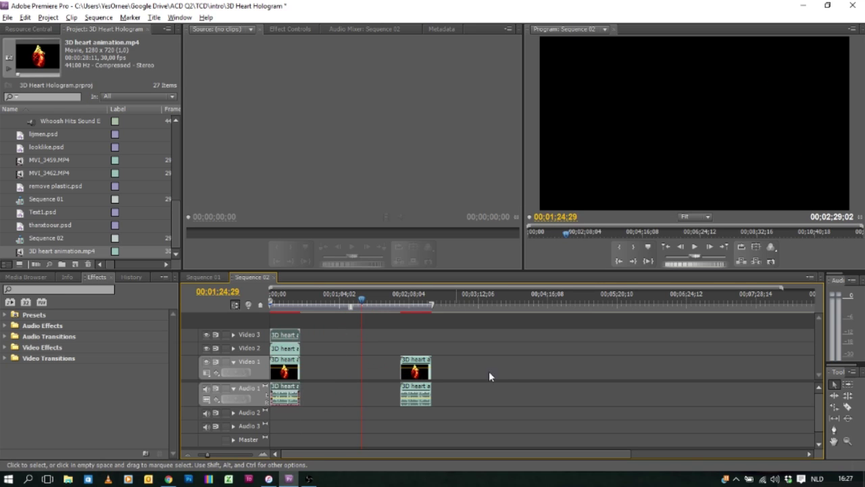
left_click_drag(421, 369, 285, 321)
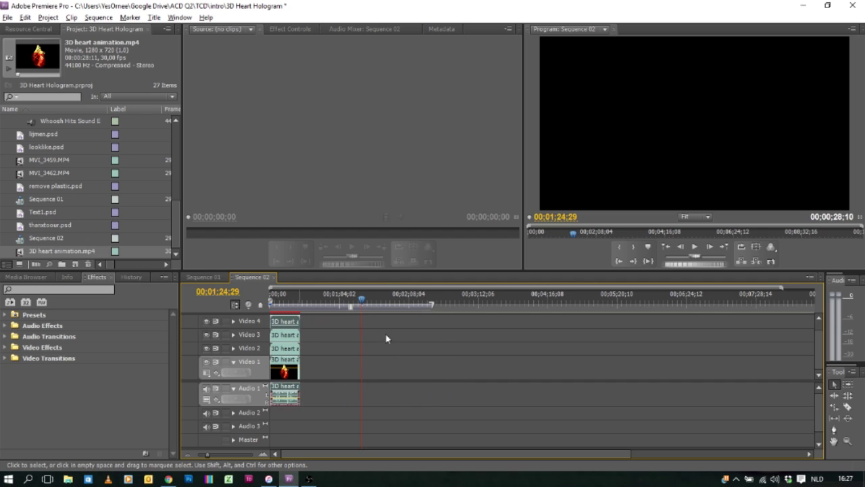
Set one heart copy's Motion Rotation to 180 in Effect Controls
left_click(293, 298)
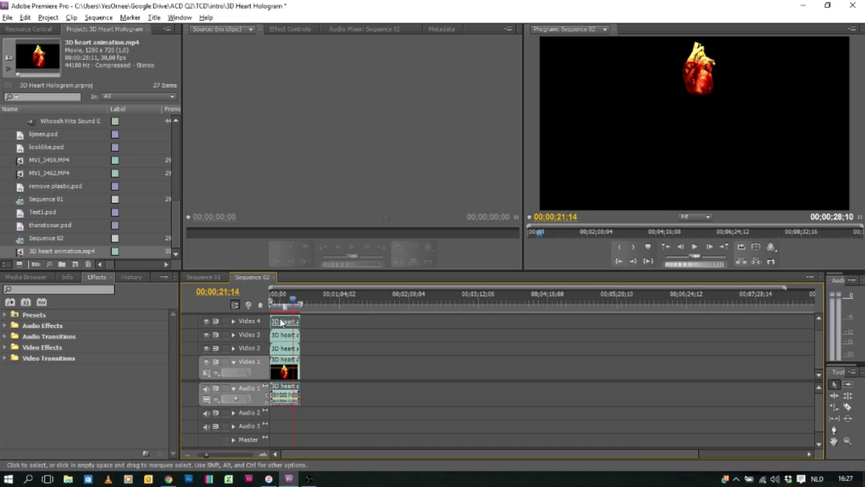
left_click(699, 92)
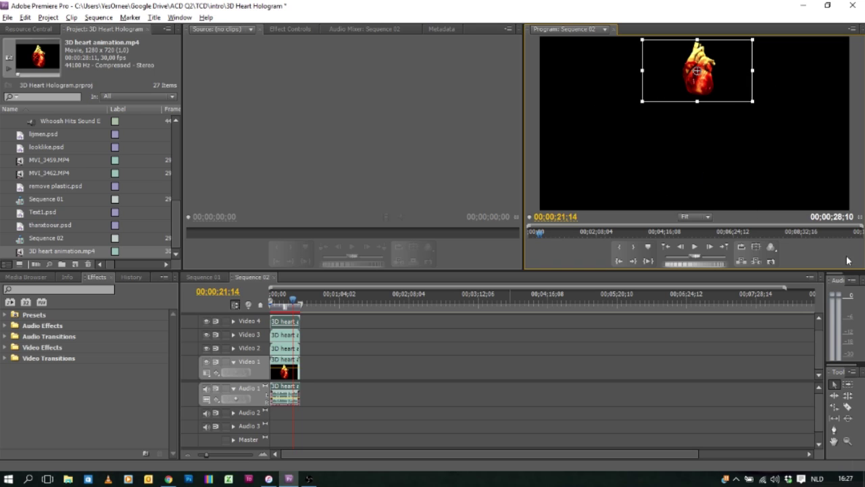
left_click(289, 28)
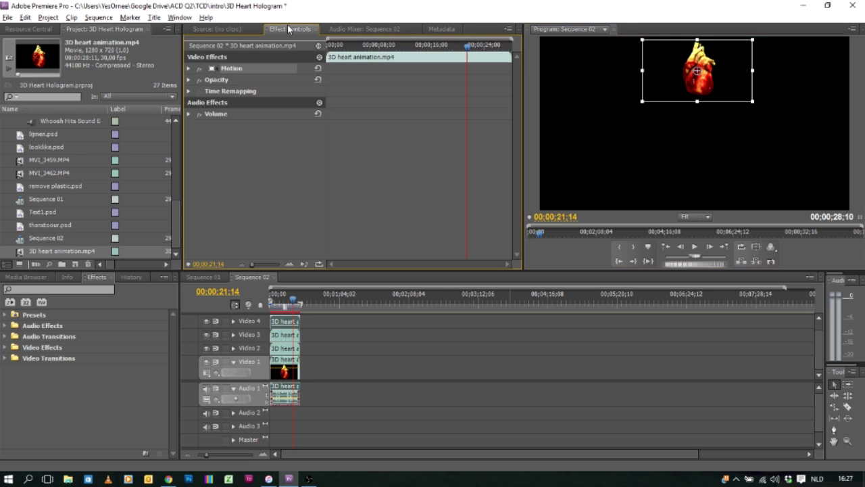
left_click(190, 68)
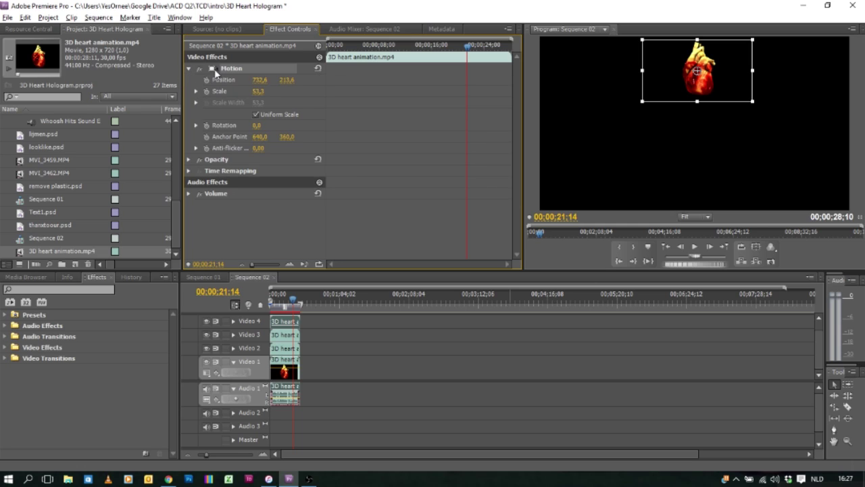
left_click(257, 125)
type("180")
key("Return")
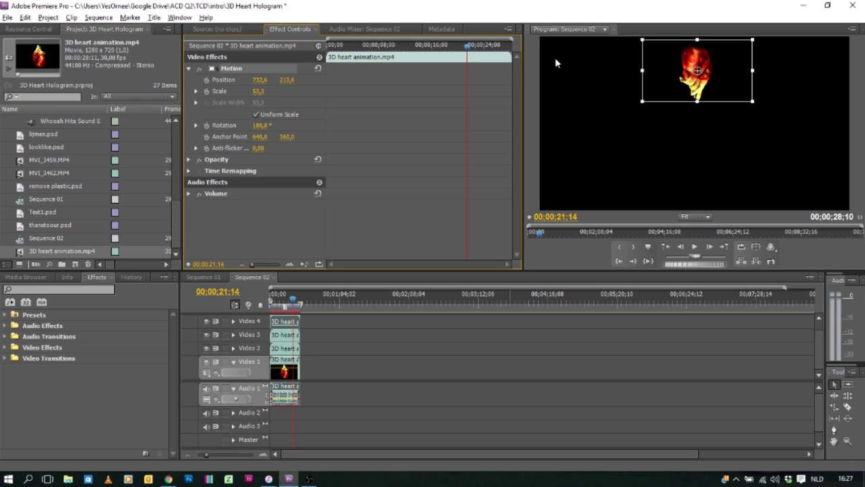
Drag the flipped heart down to the bottom of the frame, around 747.7, 866.4
left_click(707, 100)
left_click_drag(706, 100, 710, 191)
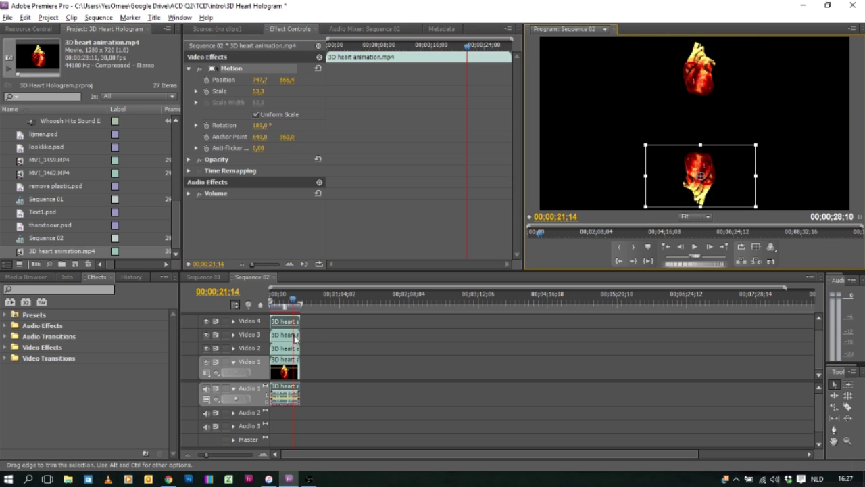
left_click(297, 315)
left_click(698, 102)
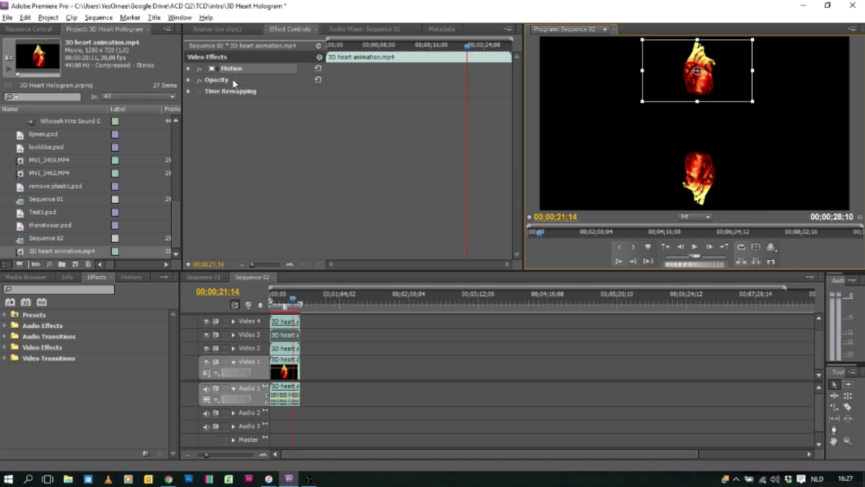
Rotate one heart copy 90° and move it to the right of the frame
left_click(189, 68)
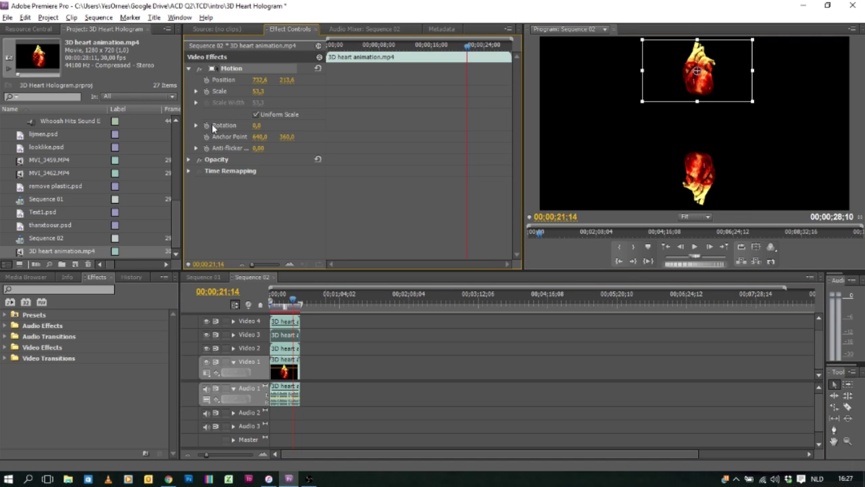
left_click(257, 126)
key("Return")
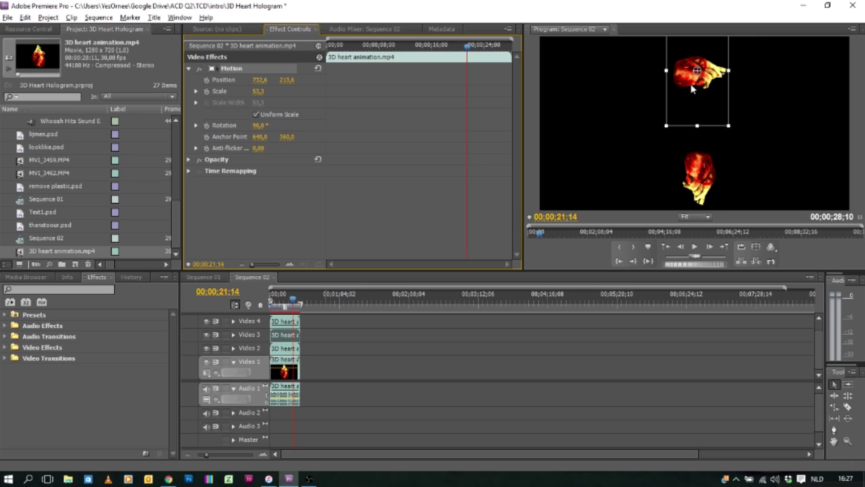
left_click_drag(743, 113, 775, 134)
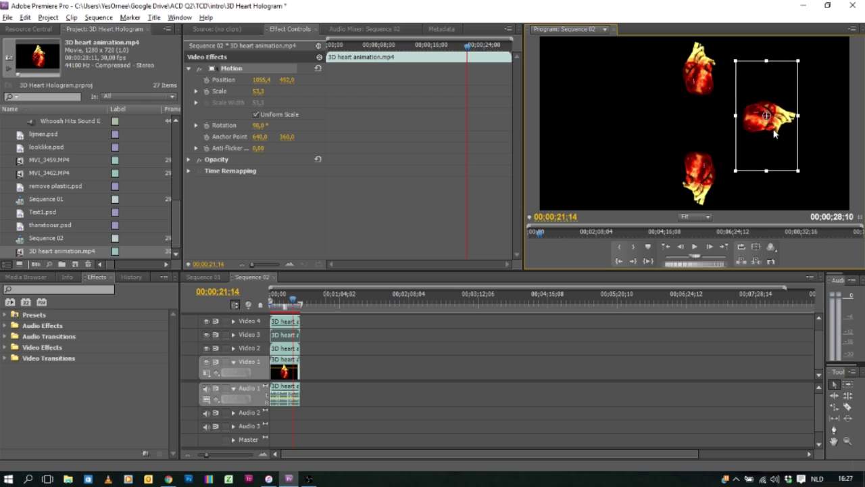
Rotate the last heart copy 270° and move it to the left of the frame
left_click(695, 86)
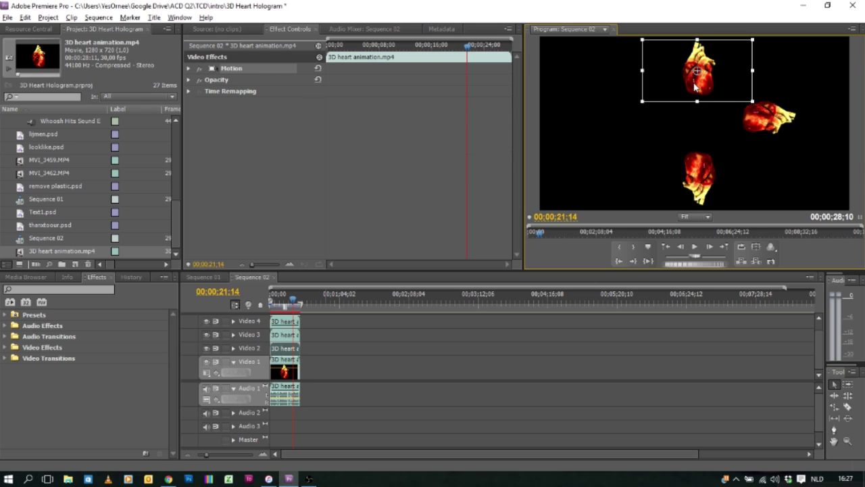
left_click(188, 68)
left_click(260, 125)
type("2")
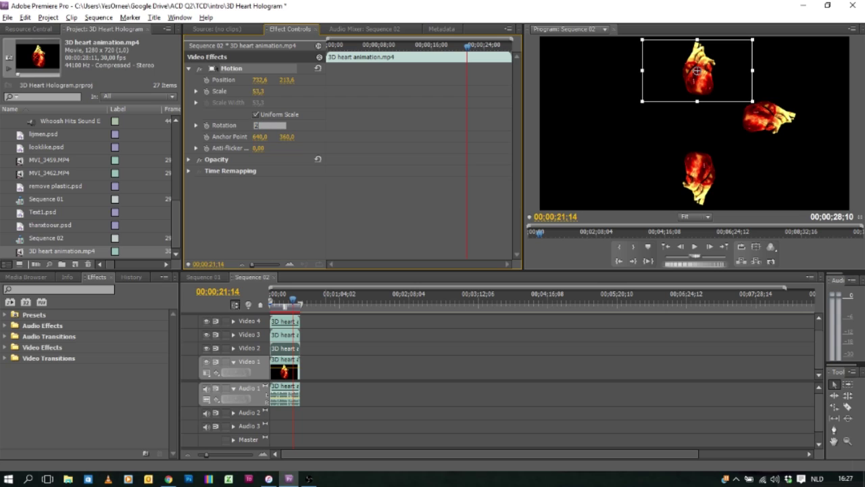
type("70")
key("Return")
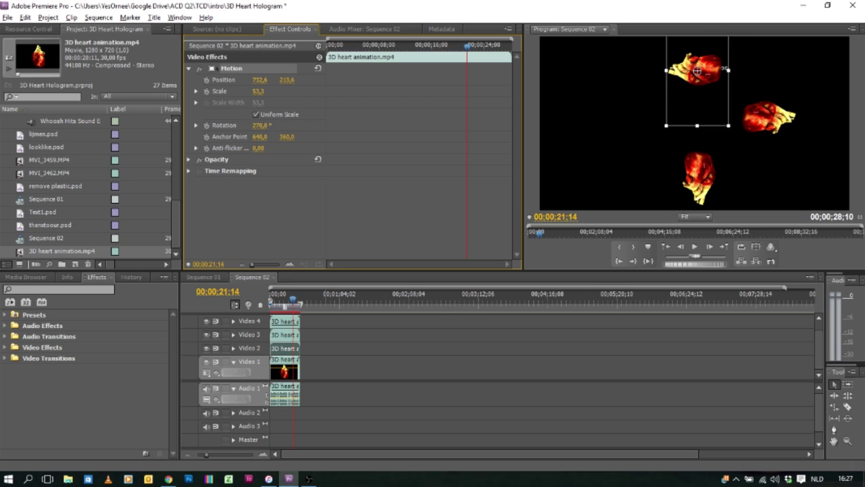
left_click_drag(714, 80, 655, 128)
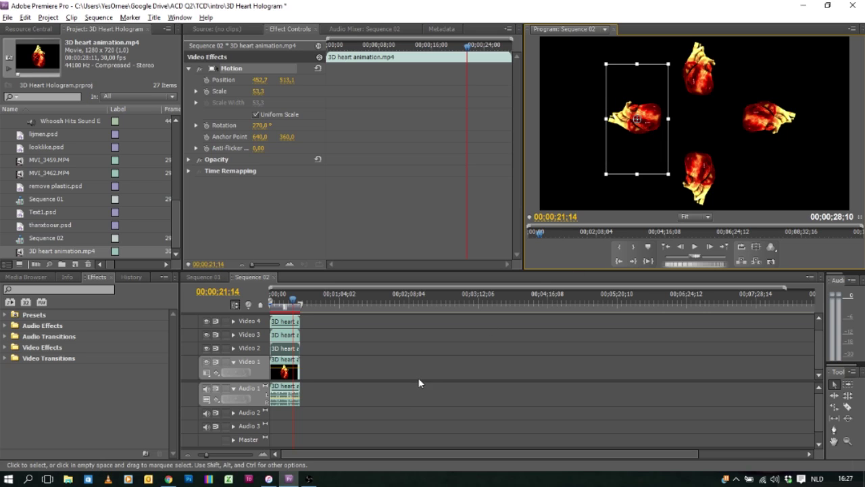
Deselect the clip, return to the start of Sequence 02 and play the four-heart cross
left_click(388, 400)
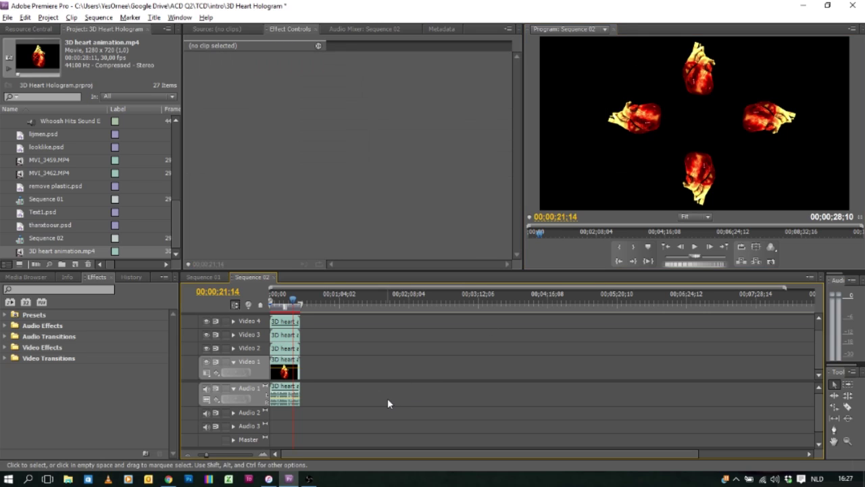
left_click(287, 303)
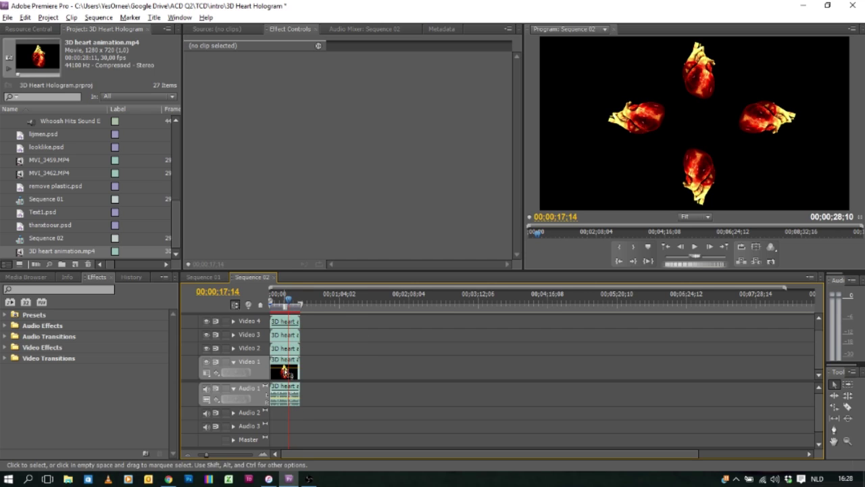
key("Home")
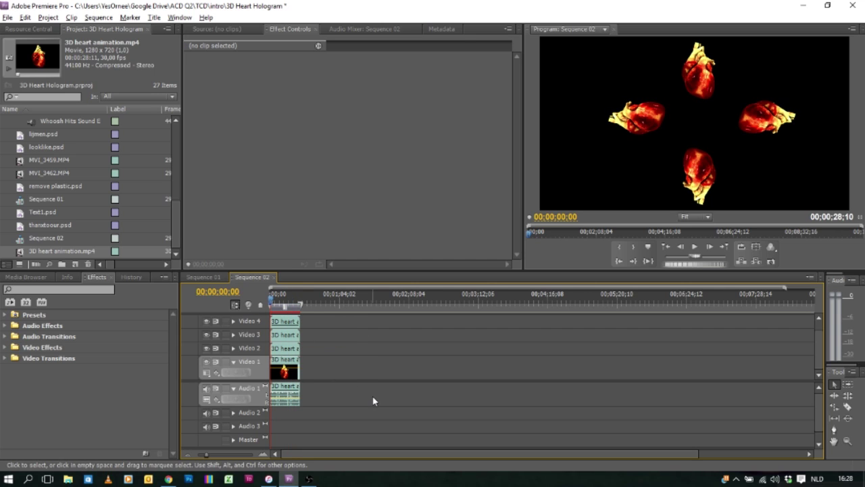
key("space")
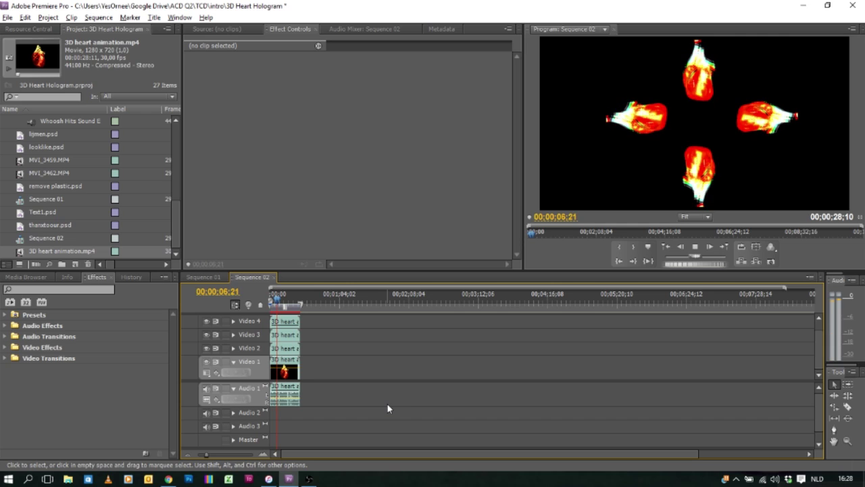
Export Sequence 02 as an H.264 video named Hologram Heart through File > Export > Media
left_click(7, 17)
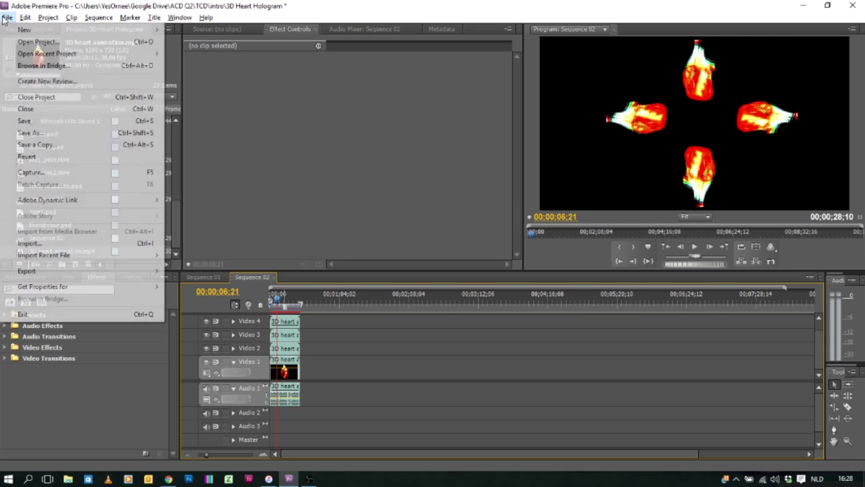
mouse_move(85, 272)
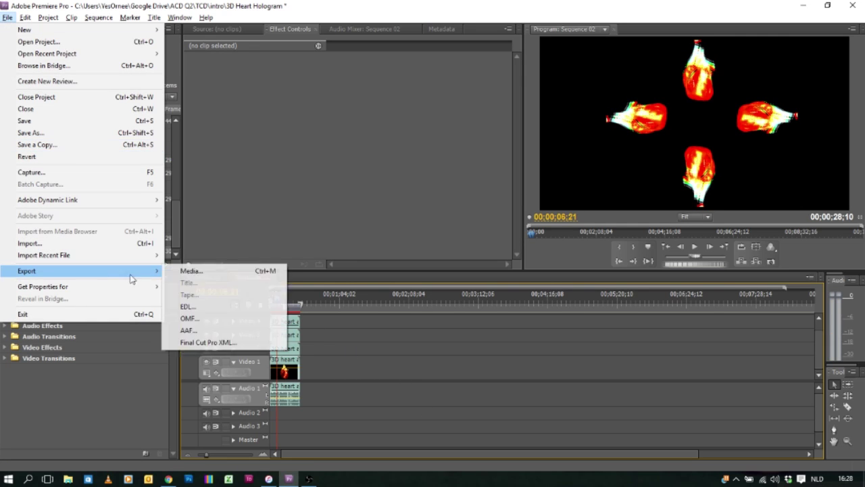
left_click(194, 273)
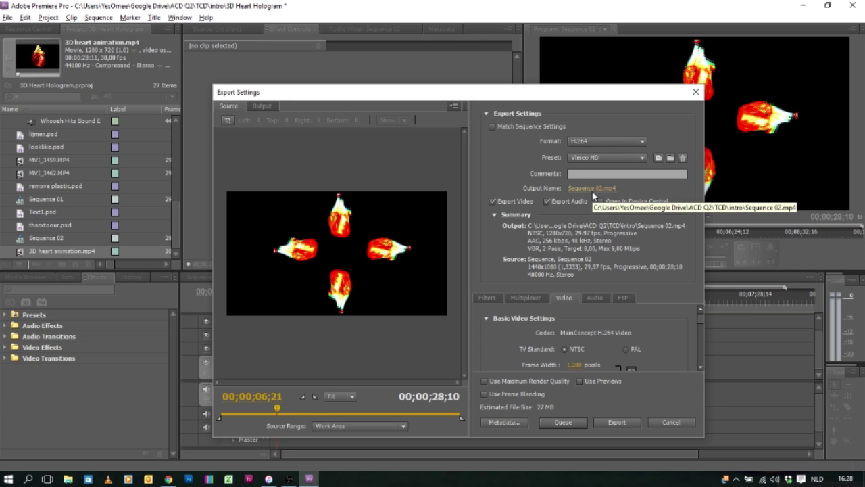
left_click(592, 188)
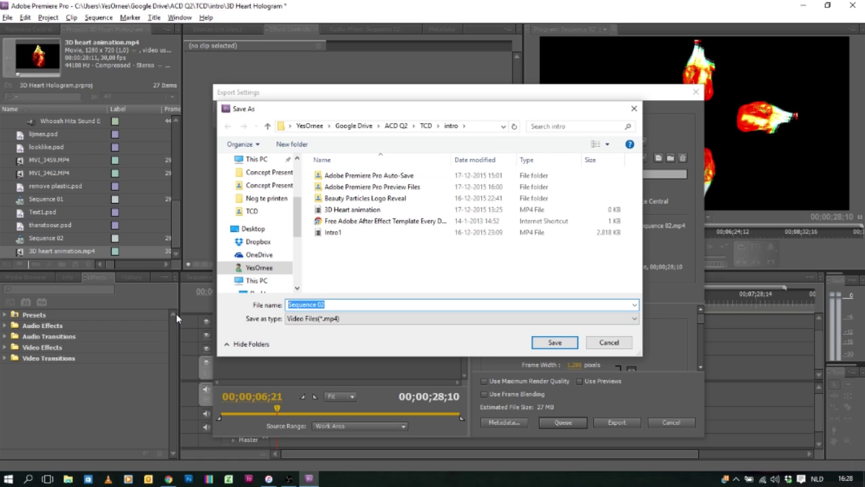
type("Hologram Heart")
left_click(555, 342)
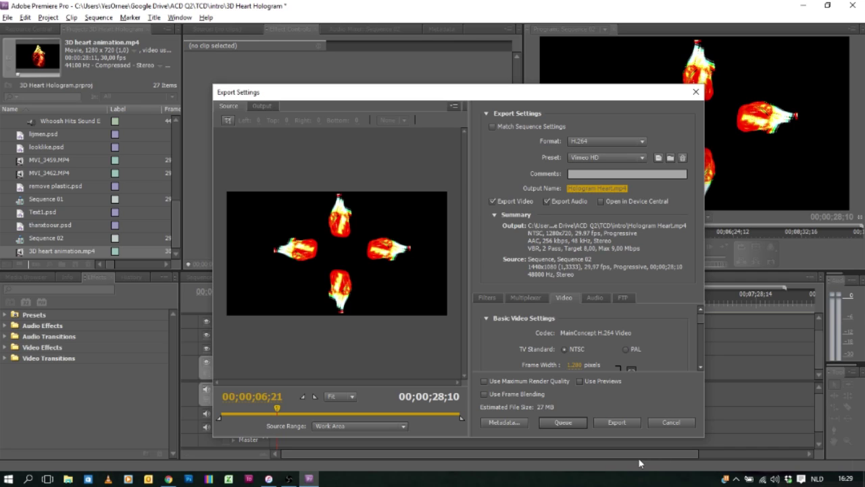
left_click(619, 428)
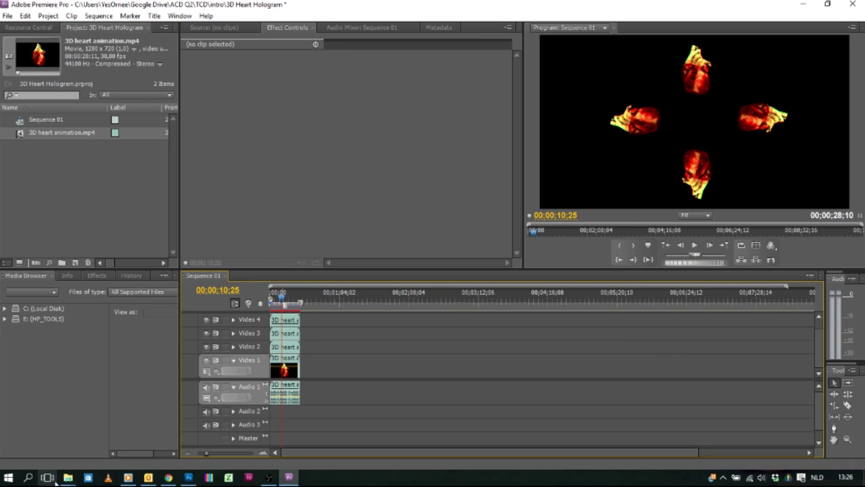
Play the 15.3 MB 3D Animation Heart video from the Animatie Hart folder in Windows Media Player
mouse_move(68, 479)
left_click(275, 435)
left_click(230, 98)
double_click(233, 103)
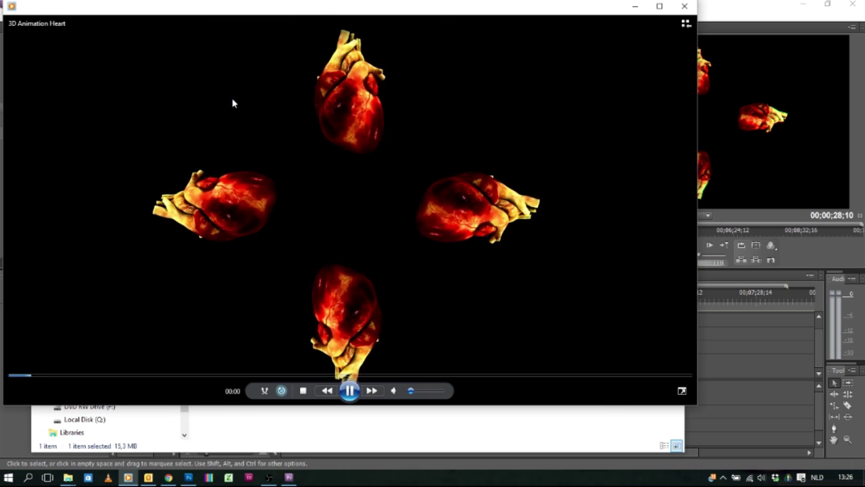